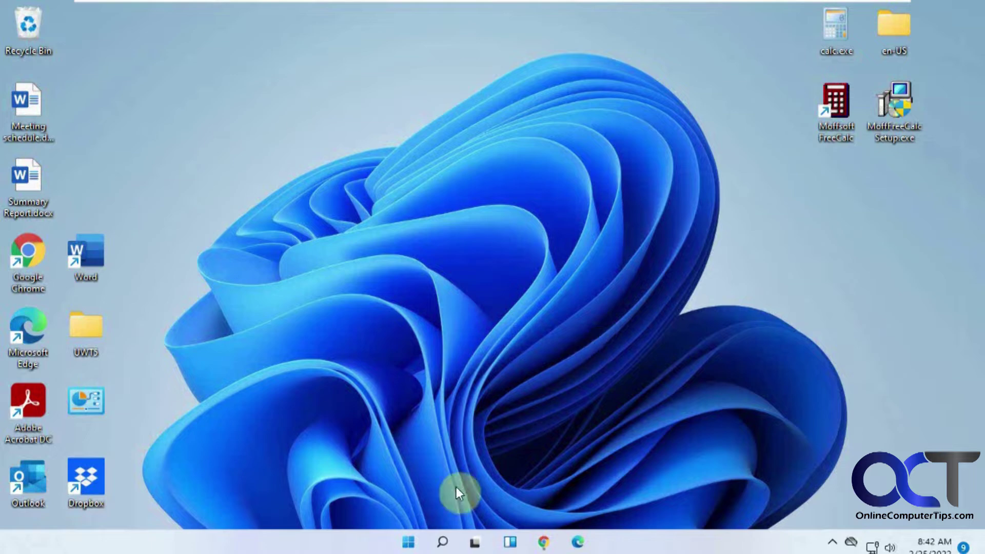
Launch Calculator from Start and add 5 + 9 for a running total of 14
{"action": "left_click", "coordinate": [408, 542]}
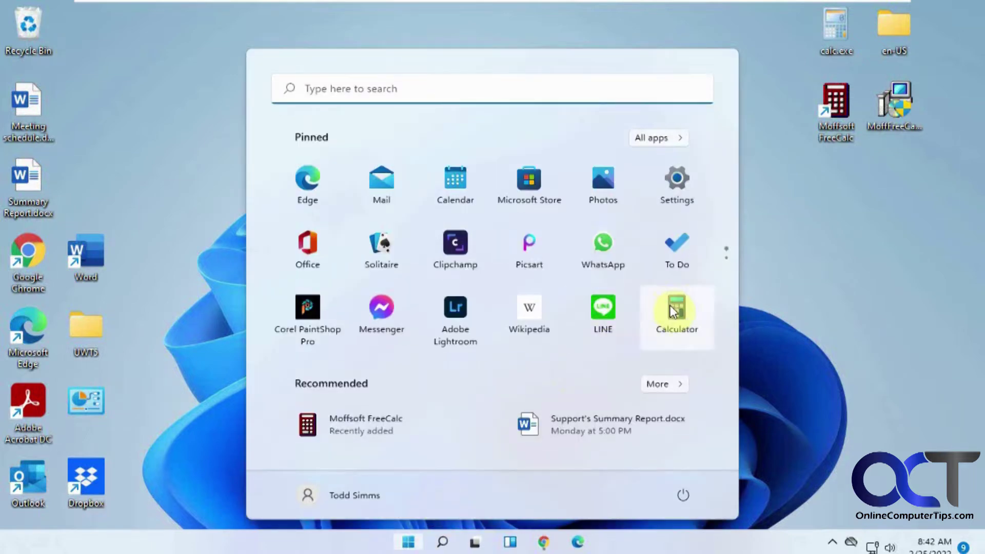
{"action": "left_click", "coordinate": [670, 306]}
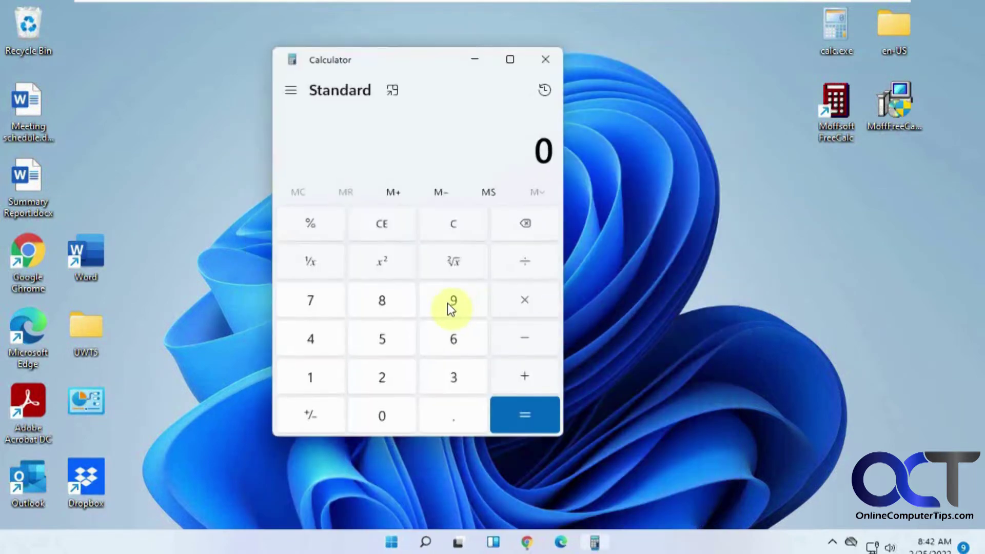
{"action": "key", "text": "5"}
{"action": "left_click", "coordinate": [526, 369]}
{"action": "left_click", "coordinate": [455, 307]}
{"action": "left_click", "coordinate": [528, 374]}
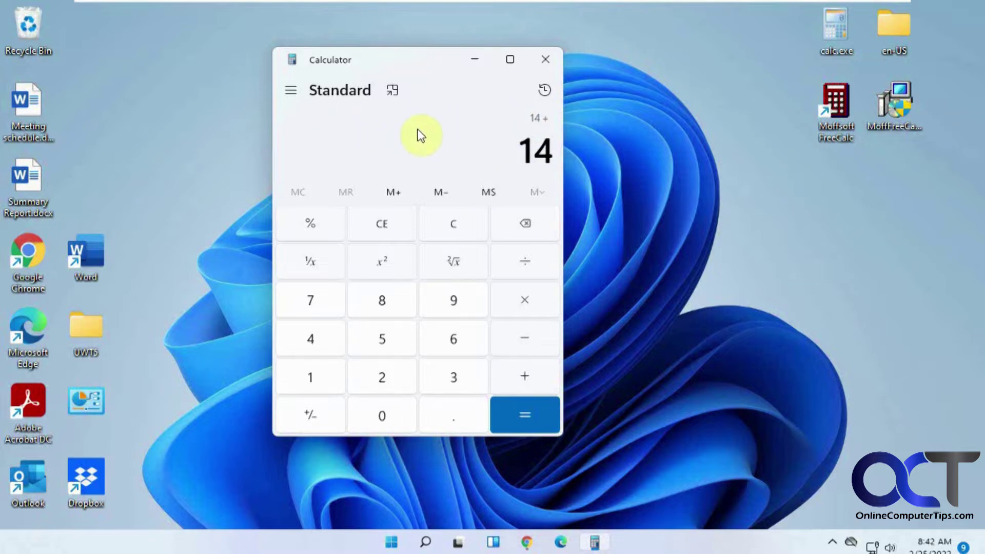
Continue the tally with + 3 + 6 − 9 − 6, bringing the total to 8
{"action": "left_click", "coordinate": [456, 376]}
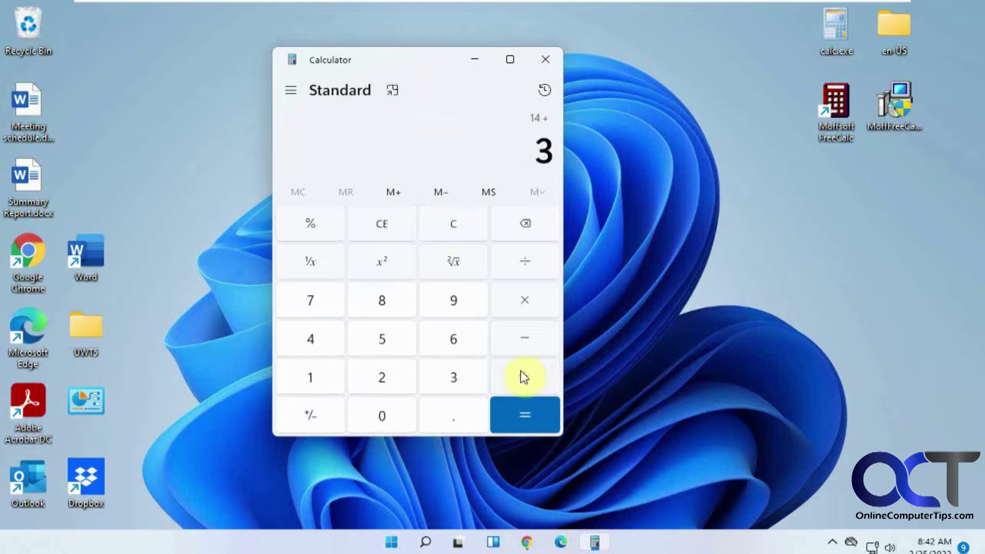
{"action": "left_click", "coordinate": [524, 374]}
{"action": "left_click", "coordinate": [458, 342]}
{"action": "left_click", "coordinate": [532, 338]}
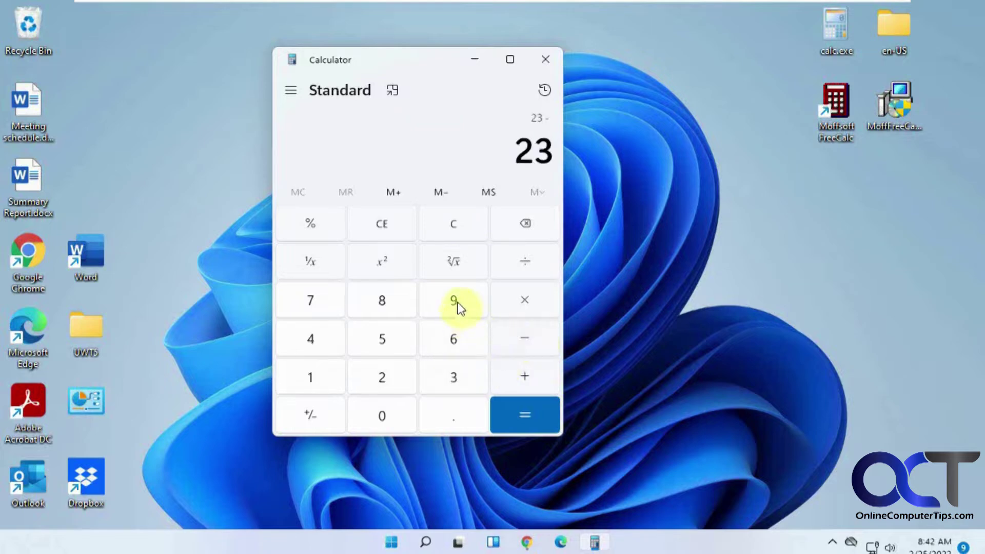
{"action": "left_click", "coordinate": [458, 307]}
{"action": "left_click", "coordinate": [527, 349]}
{"action": "left_click", "coordinate": [455, 343]}
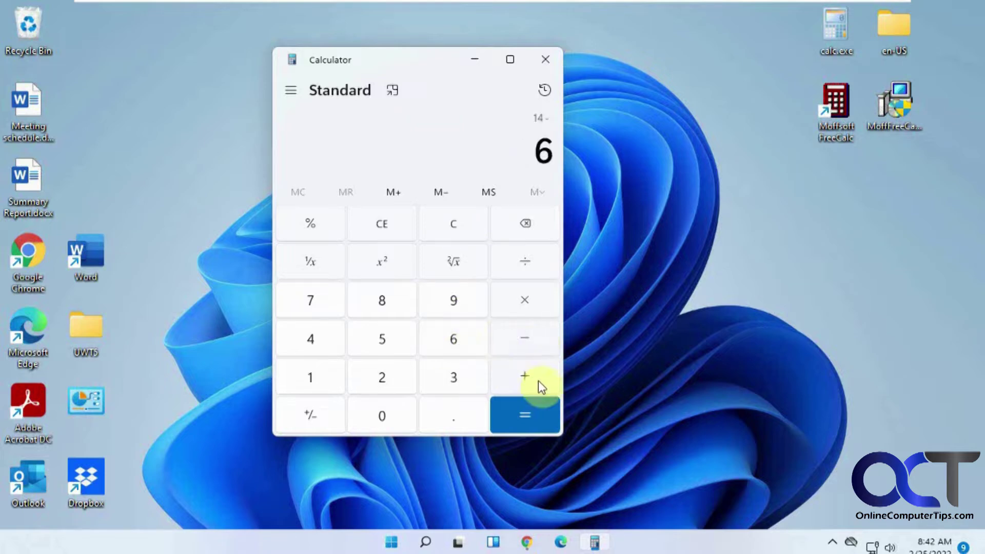
{"action": "left_click", "coordinate": [536, 382]}
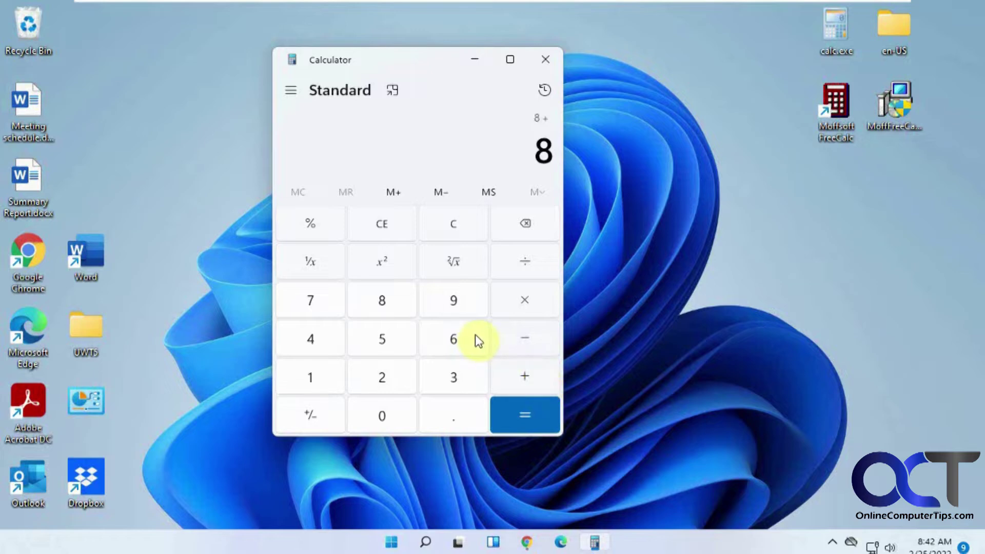
With the History pane shown, add 3 and 5 to reach 16, empty the history, then narrow the window
{"action": "left_click_drag", "start_coordinate": [564, 289], "coordinate": [732, 287]}
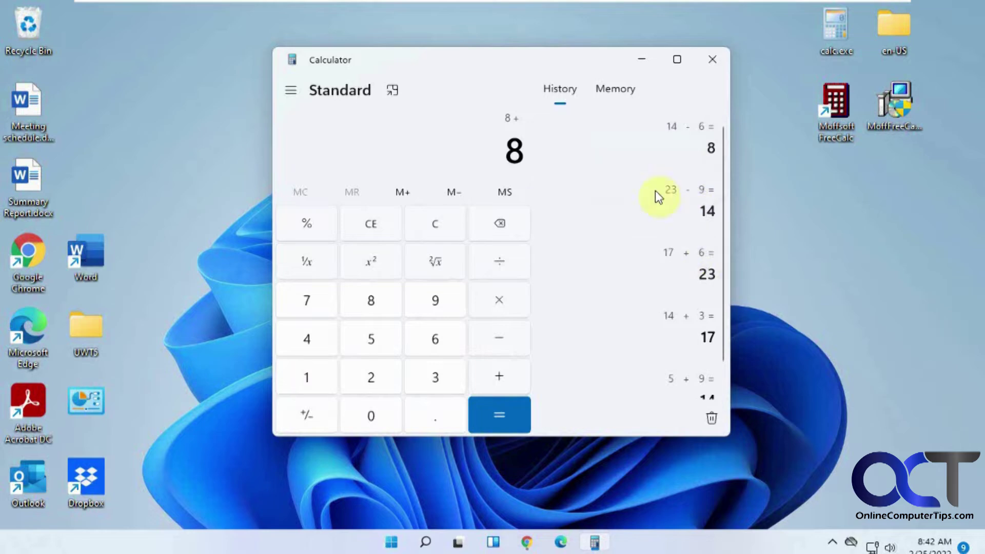
{"action": "left_click", "coordinate": [422, 375]}
{"action": "left_click", "coordinate": [493, 376]}
{"action": "left_click", "coordinate": [398, 341]}
{"action": "left_click", "coordinate": [500, 379]}
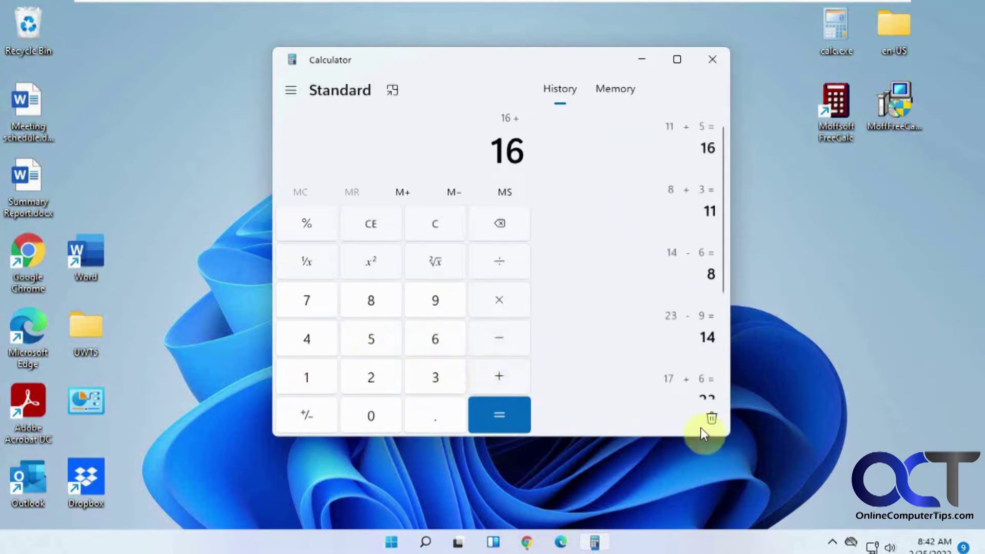
{"action": "left_click", "coordinate": [711, 419]}
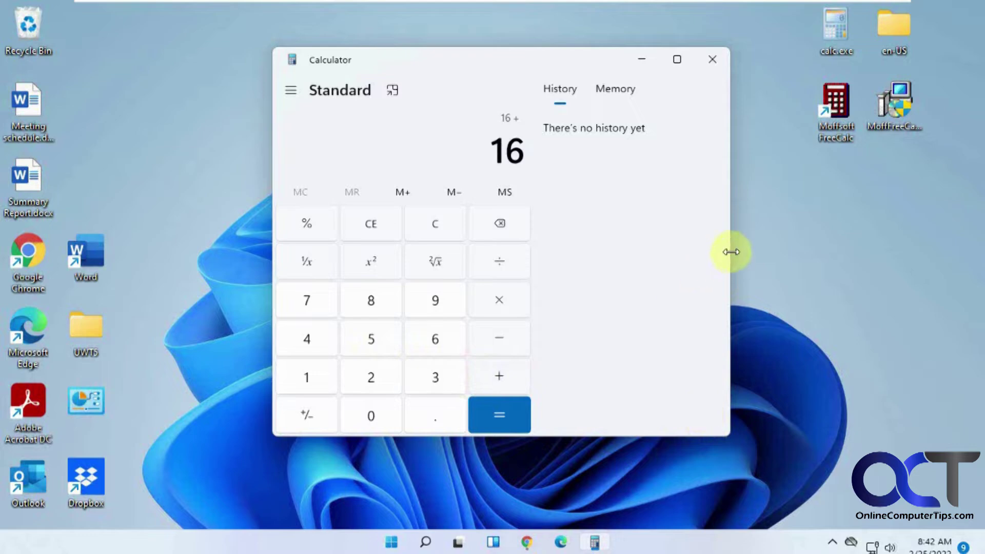
{"action": "left_click_drag", "start_coordinate": [731, 252], "coordinate": [585, 254]}
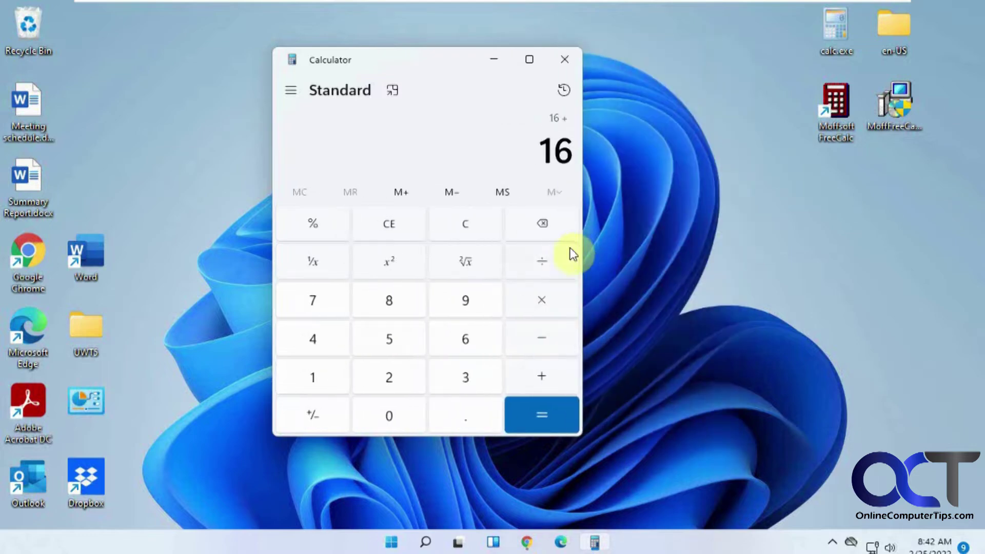
Reset the total to 0 and switch Calculator to Scientific mode
{"action": "left_click", "coordinate": [464, 224]}
{"action": "left_click", "coordinate": [294, 92]}
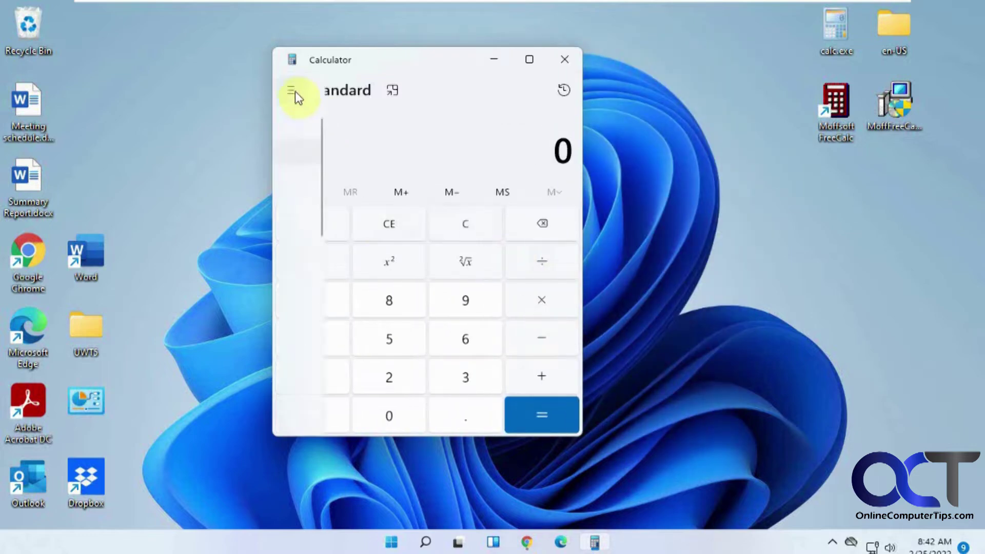
{"action": "left_click", "coordinate": [315, 183]}
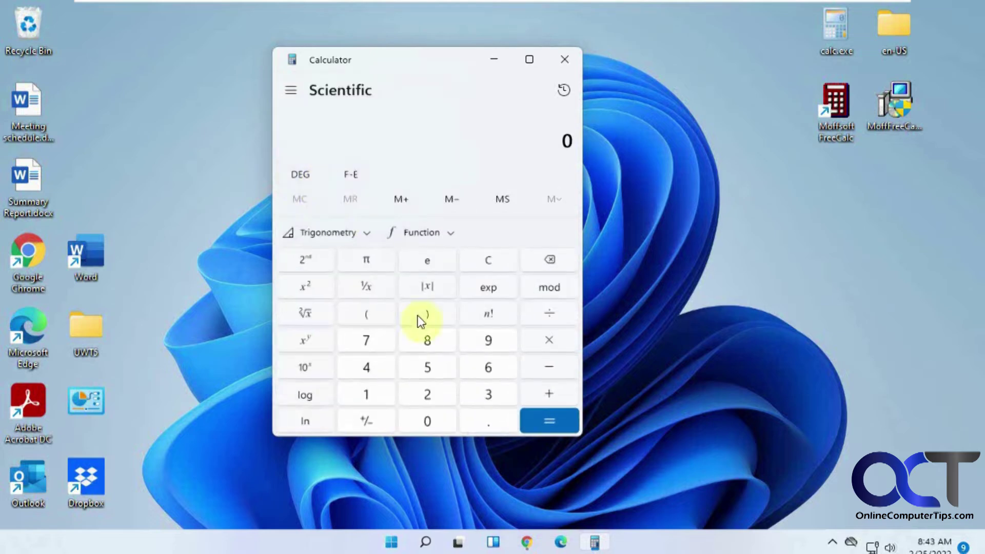
Enter 8 − 6 + 9 × 5 + 5 for a total of 52
{"action": "left_click", "coordinate": [429, 340]}
{"action": "left_click", "coordinate": [545, 366]}
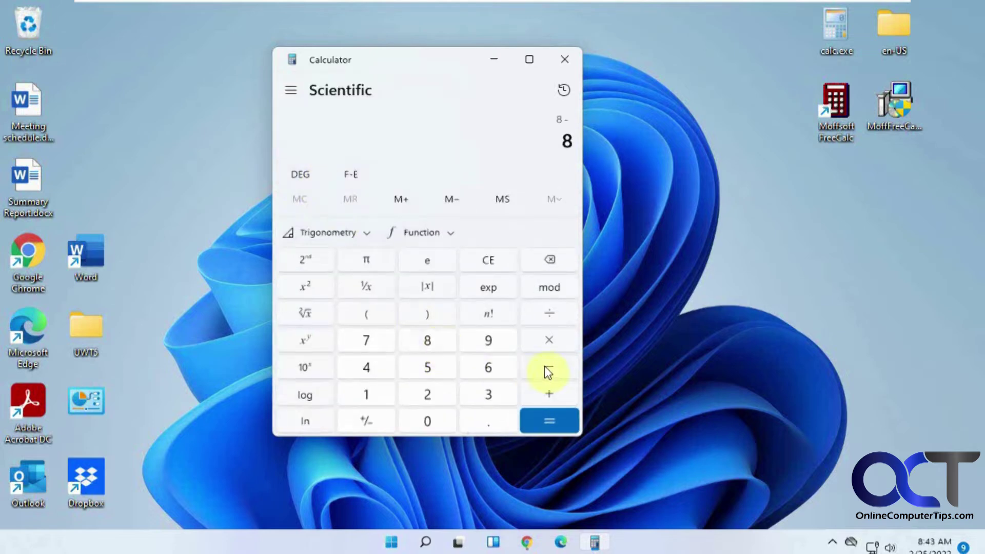
{"action": "left_click", "coordinate": [488, 369]}
{"action": "left_click", "coordinate": [549, 398]}
{"action": "left_click", "coordinate": [487, 338]}
{"action": "left_click", "coordinate": [549, 341]}
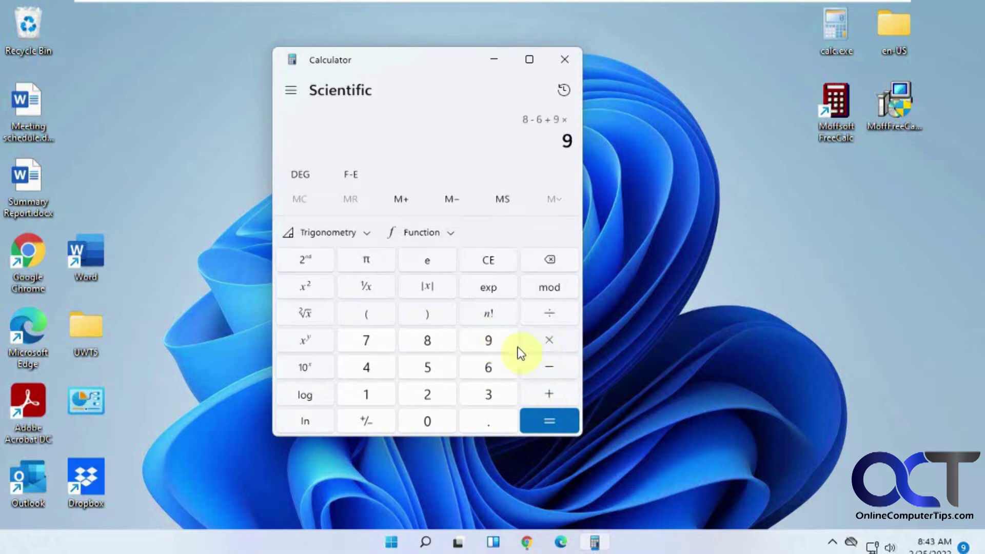
{"action": "left_click", "coordinate": [445, 373]}
{"action": "left_click", "coordinate": [550, 391]}
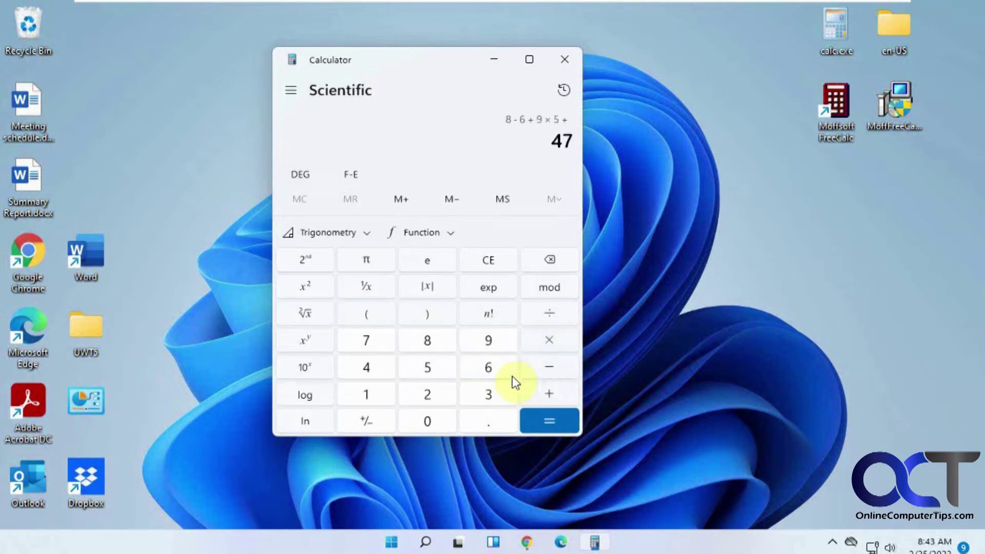
{"action": "left_click", "coordinate": [430, 366]}
{"action": "left_click", "coordinate": [547, 394]}
Open and dismiss the Function list, then close the Calculator window
{"action": "left_click", "coordinate": [453, 234]}
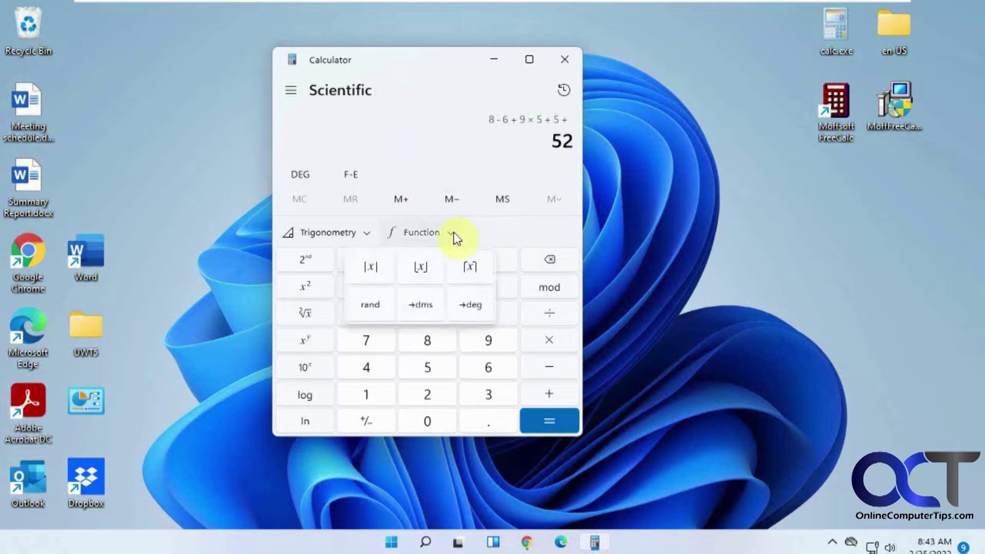
{"action": "left_click", "coordinate": [462, 168]}
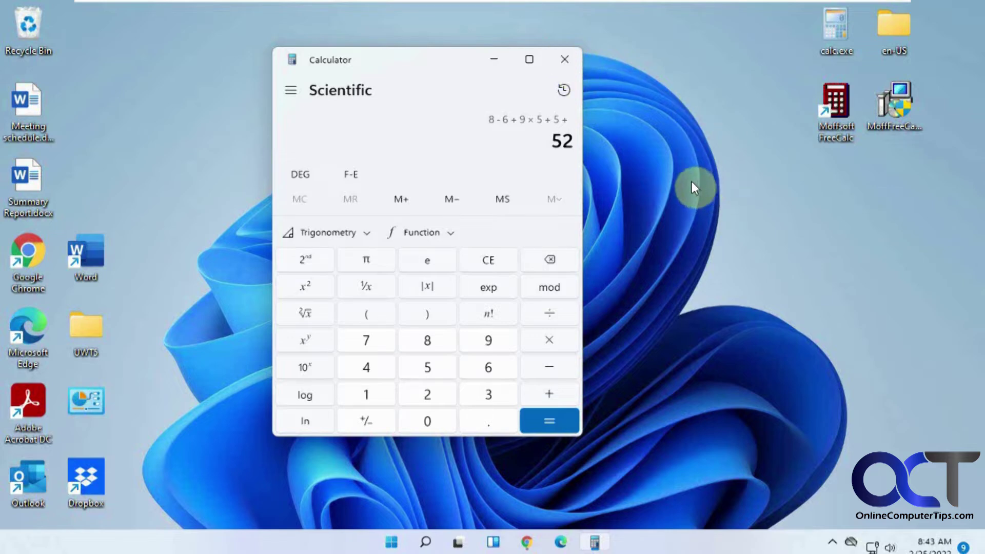
{"action": "left_click", "coordinate": [564, 59]}
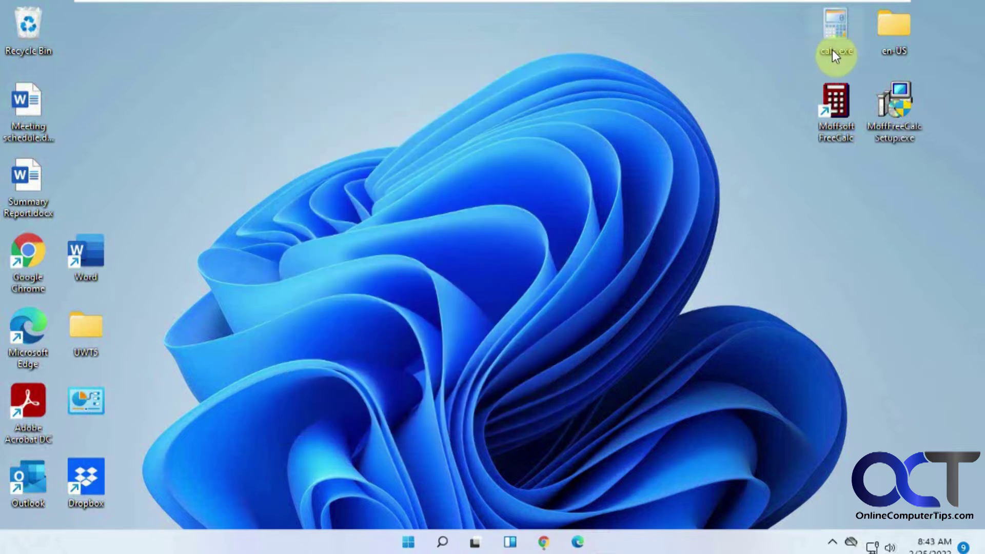
{"action": "mouse_move", "coordinate": [833, 59]}
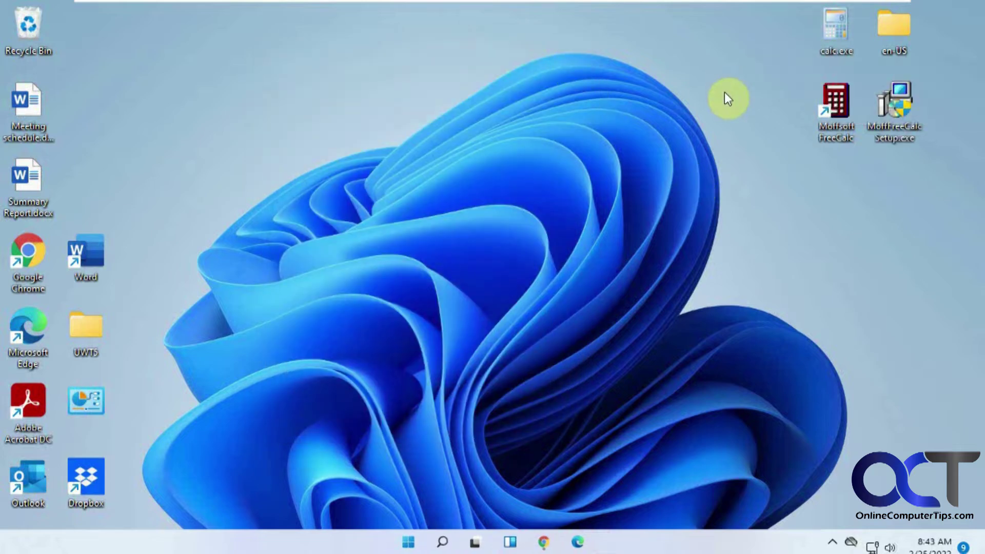
{"action": "mouse_move", "coordinate": [897, 58]}
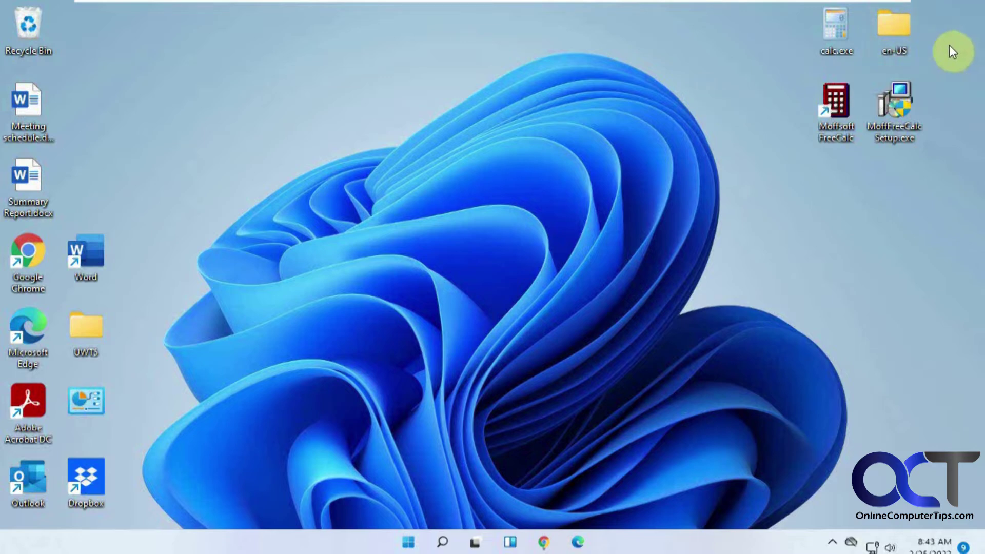
{"action": "double_click", "coordinate": [902, 45]}
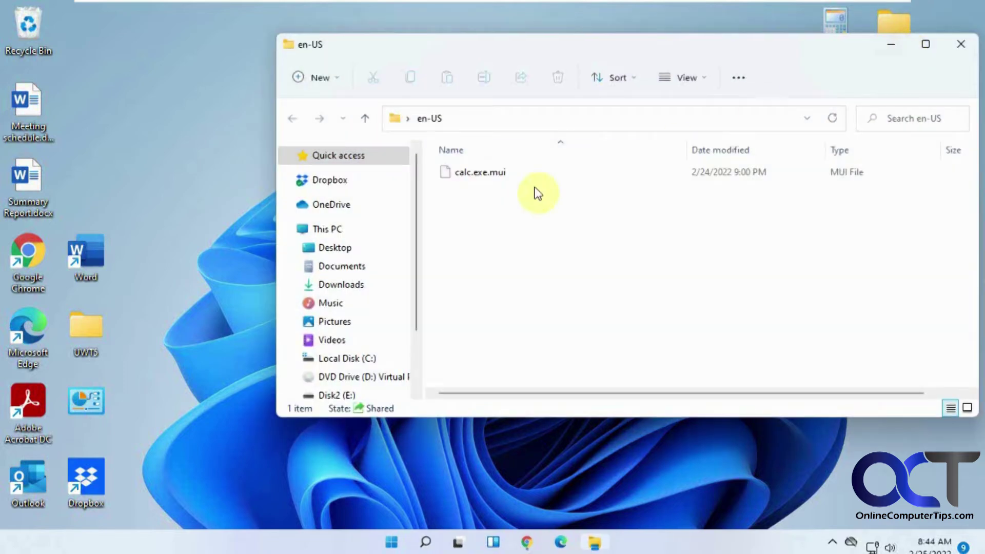
{"action": "mouse_move", "coordinate": [490, 176]}
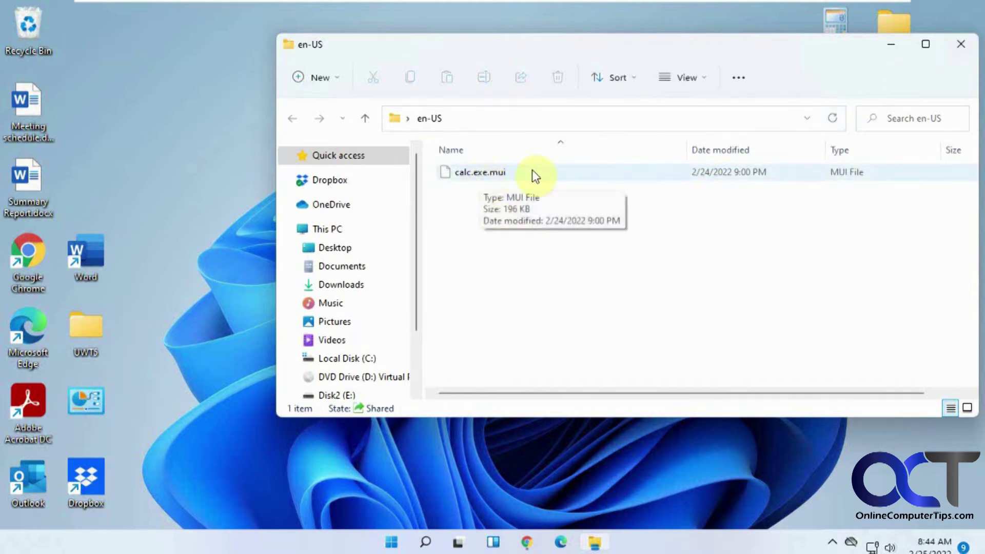
{"action": "left_click", "coordinate": [959, 47]}
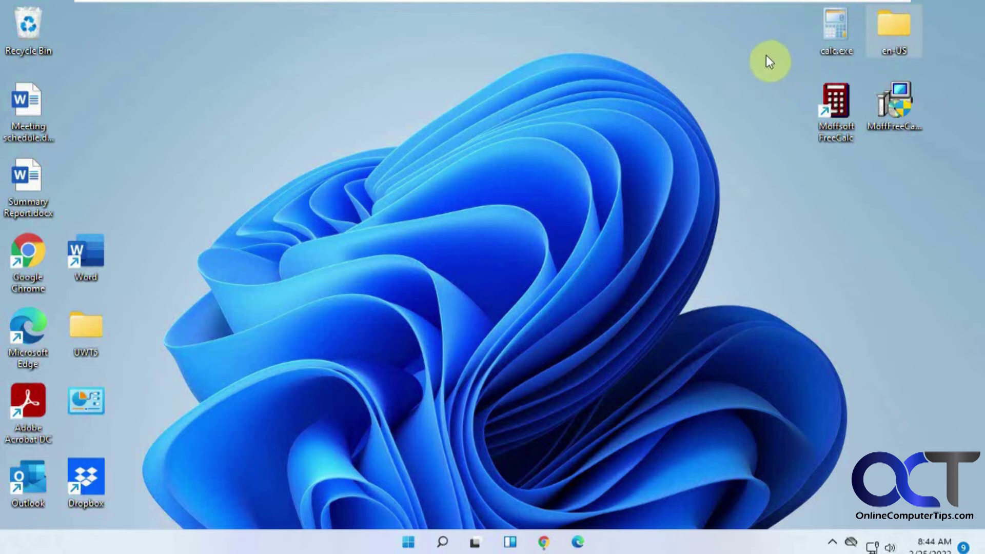
Launch calc.exe and compute 9 × 5, showing 45
{"action": "double_click", "coordinate": [838, 39]}
{"action": "left_click", "coordinate": [855, 256]}
{"action": "left_click", "coordinate": [886, 280]}
{"action": "left_click", "coordinate": [835, 282]}
{"action": "left_click", "coordinate": [885, 304]}
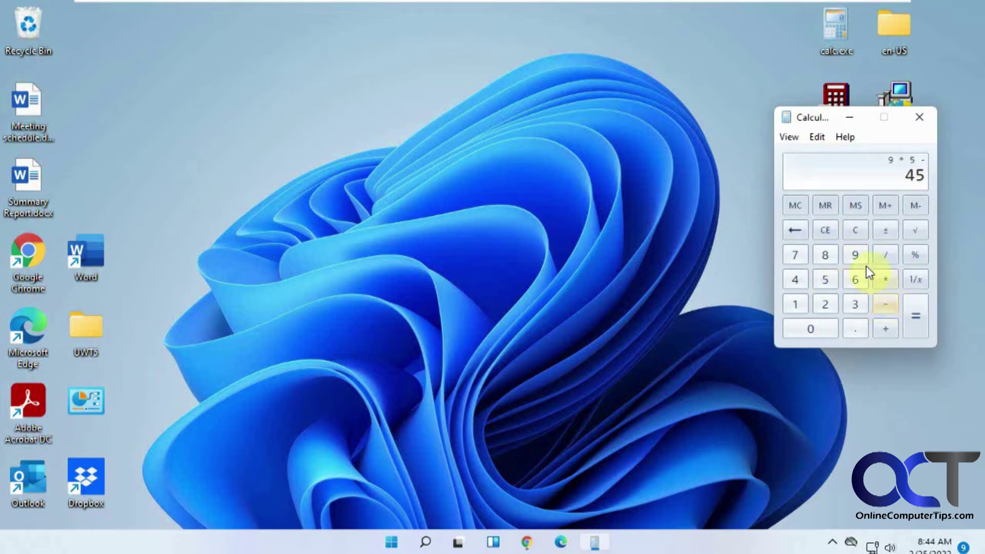
Continue with − 9 ÷ 6 − 6 to reach 0, then minimize the calculator
{"action": "left_click", "coordinate": [855, 255]}
{"action": "left_click", "coordinate": [887, 257]}
{"action": "left_click", "coordinate": [852, 278]}
{"action": "left_click", "coordinate": [887, 304]}
{"action": "left_click", "coordinate": [852, 281]}
{"action": "left_click", "coordinate": [882, 304]}
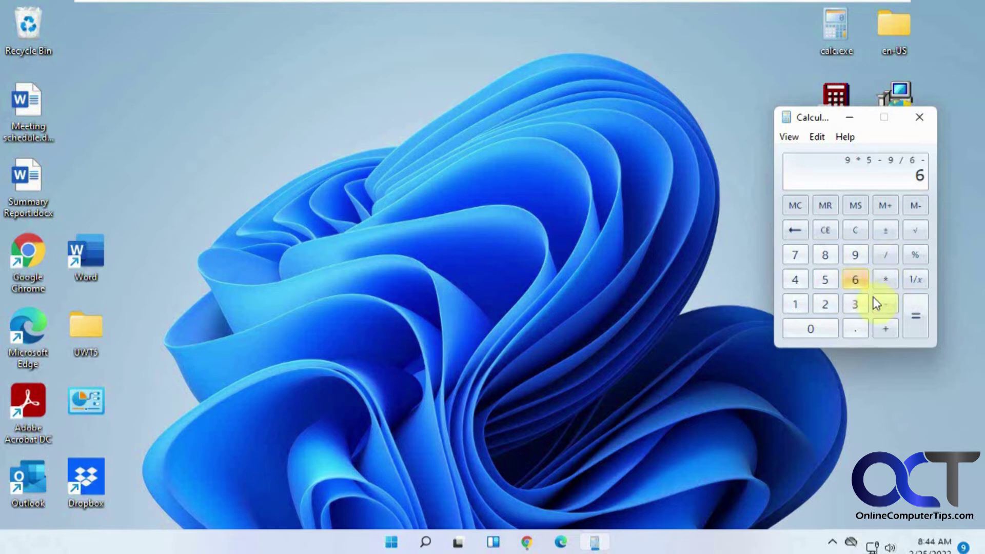
{"action": "left_click", "coordinate": [862, 116]}
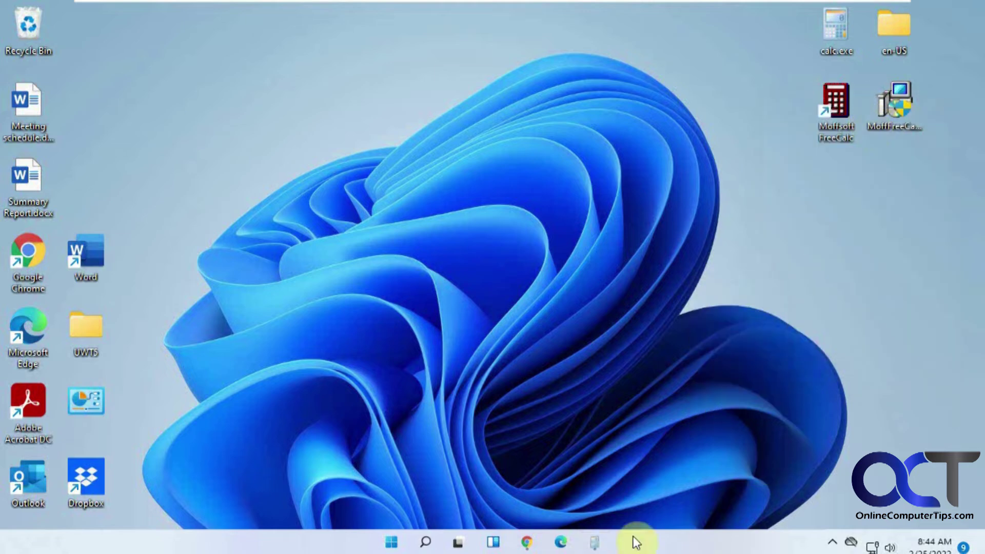
{"action": "left_click", "coordinate": [597, 547]}
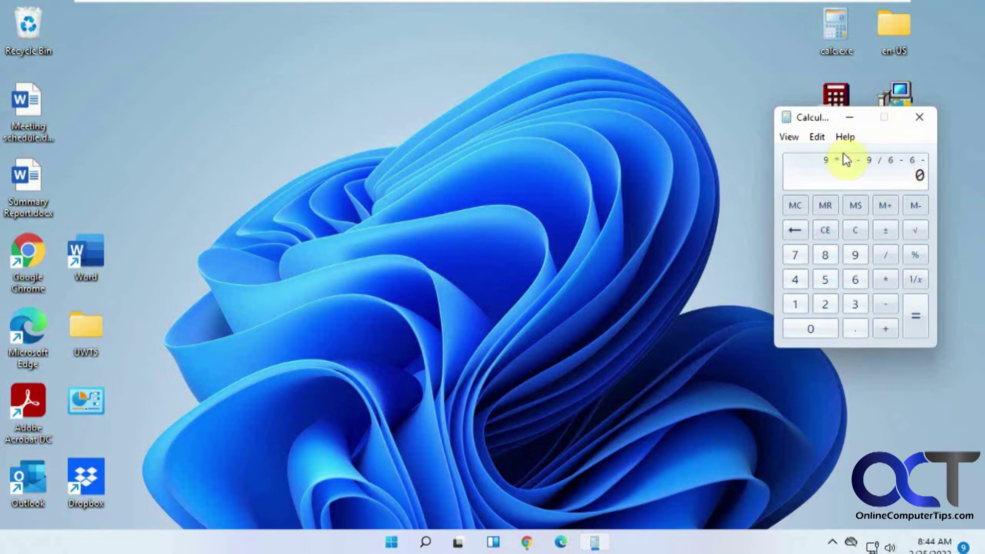
{"action": "left_click", "coordinate": [817, 137]}
{"action": "left_click", "coordinate": [789, 137]}
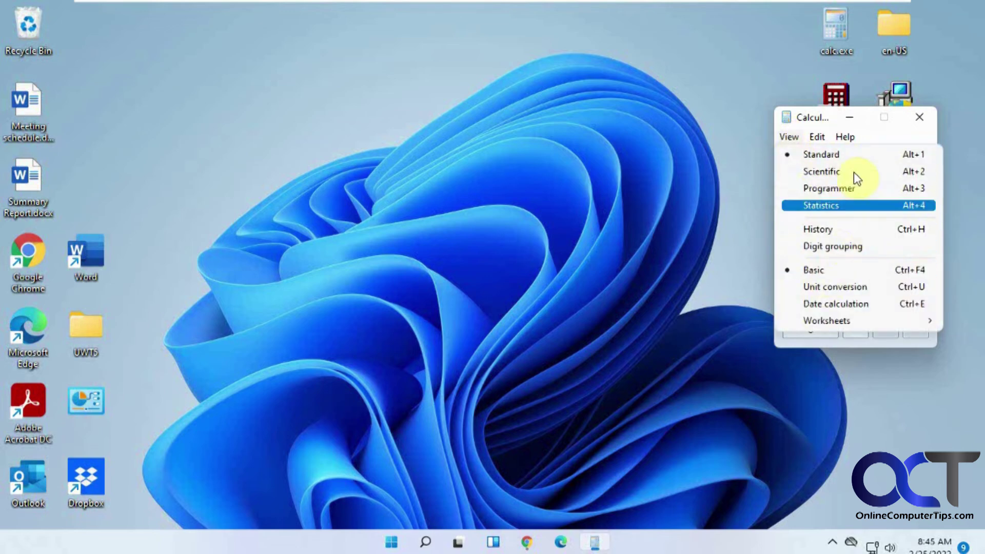
{"action": "left_click", "coordinate": [860, 124]}
{"action": "left_click", "coordinate": [860, 124]}
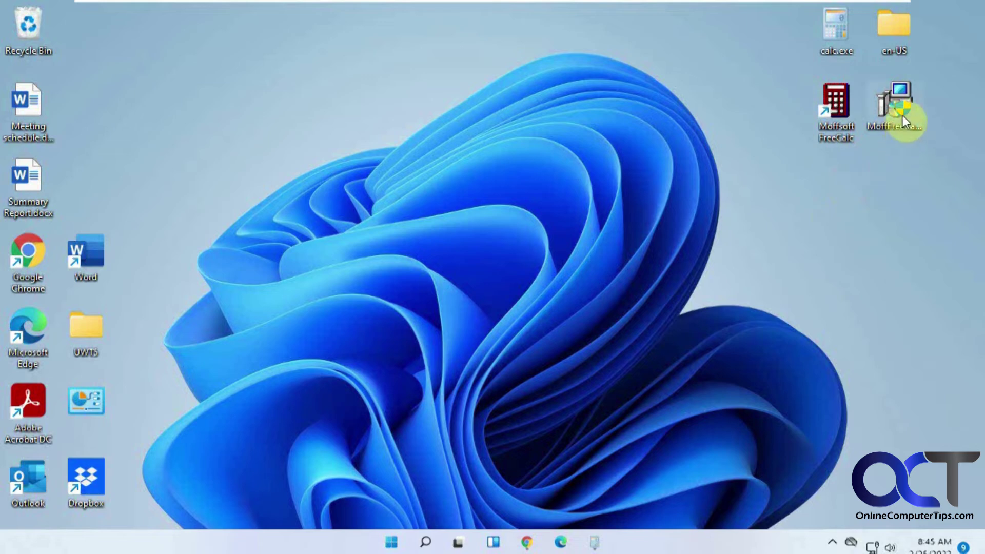
Launch Moffsoft FreeCalc from its desktop shortcut and move its window up and right
{"action": "mouse_move", "coordinate": [898, 143]}
{"action": "double_click", "coordinate": [835, 134]}
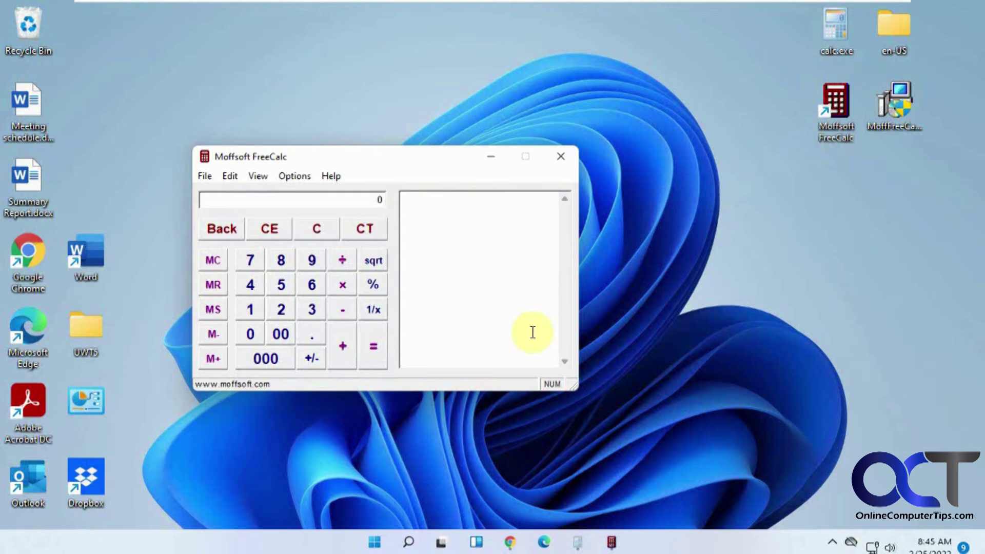
{"action": "left_click_drag", "start_coordinate": [446, 159], "coordinate": [490, 118]}
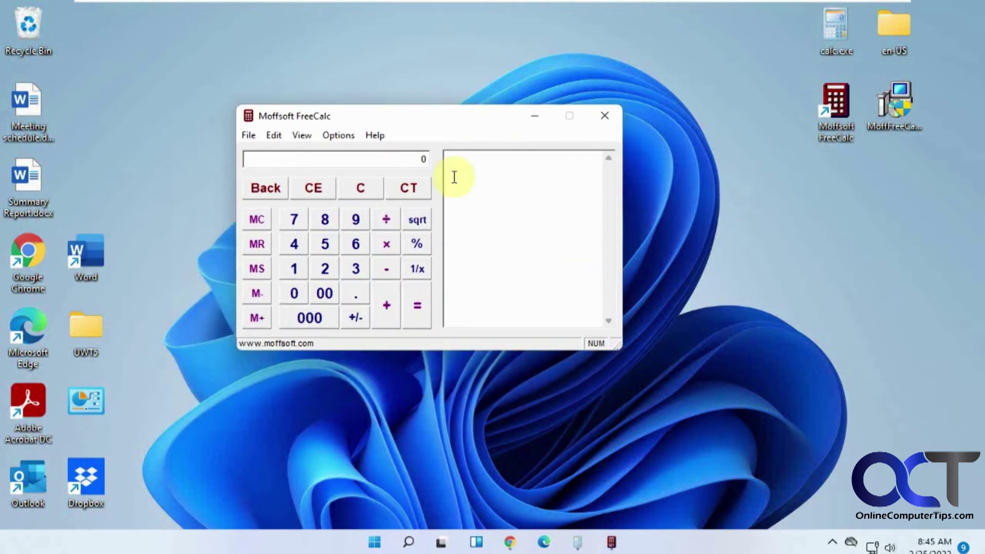
Run the chain 3 − 6 × 2, 5 × 1 − 5 − 8 × onto the tape, ending at −24
{"action": "left_click", "coordinate": [358, 269]}
{"action": "left_click", "coordinate": [387, 269]}
{"action": "left_click", "coordinate": [357, 246]}
{"action": "left_click", "coordinate": [389, 246]}
{"action": "left_click", "coordinate": [327, 269]}
{"action": "left_click", "coordinate": [325, 243]}
{"action": "left_click", "coordinate": [389, 245]}
{"action": "left_click", "coordinate": [295, 267]}
{"action": "left_click", "coordinate": [387, 266]}
{"action": "left_click", "coordinate": [334, 248]}
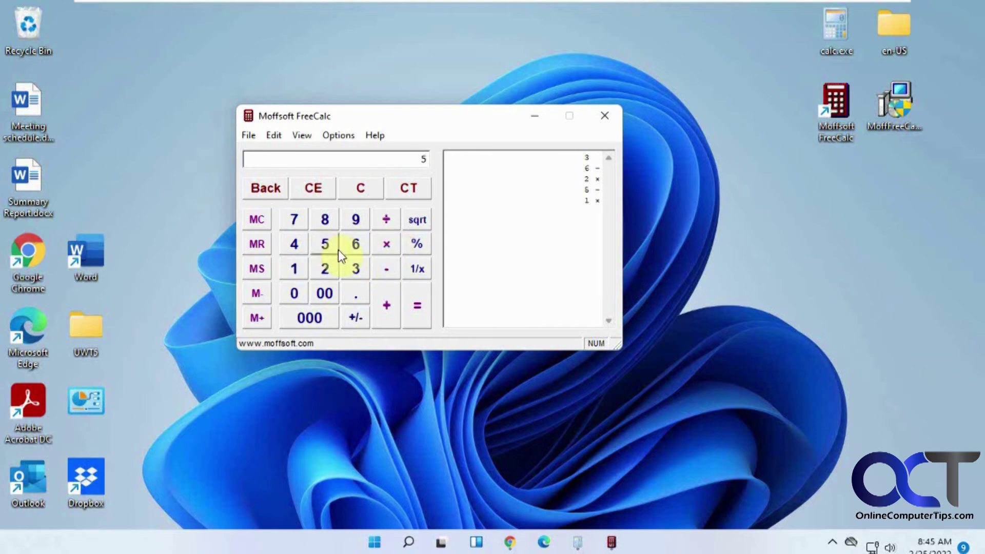
{"action": "left_click", "coordinate": [389, 272]}
{"action": "left_click", "coordinate": [327, 221]}
{"action": "left_click", "coordinate": [387, 246]}
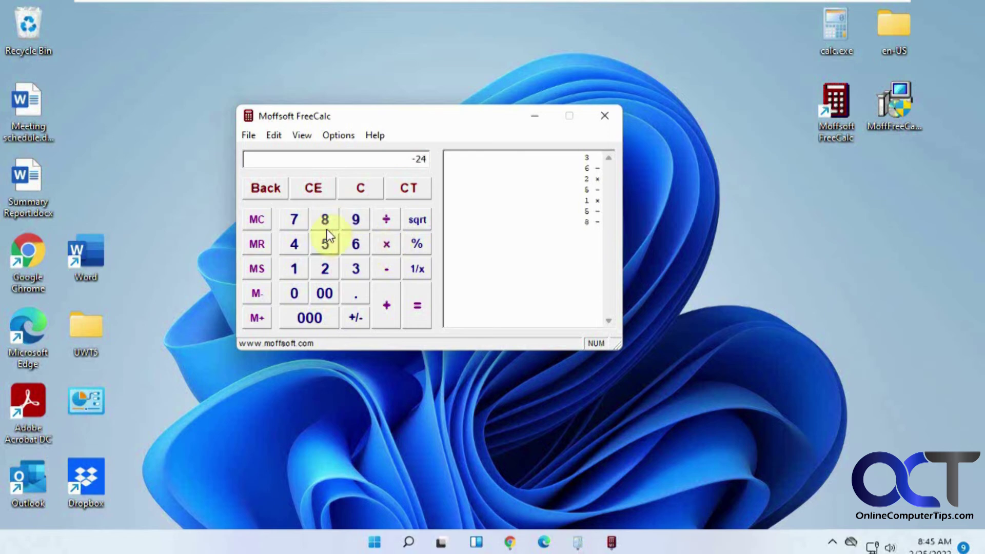
Clear the tape, log 6,000 × onto it, then clear the tape again
{"action": "left_click", "coordinate": [414, 187]}
{"action": "left_click", "coordinate": [478, 304]}
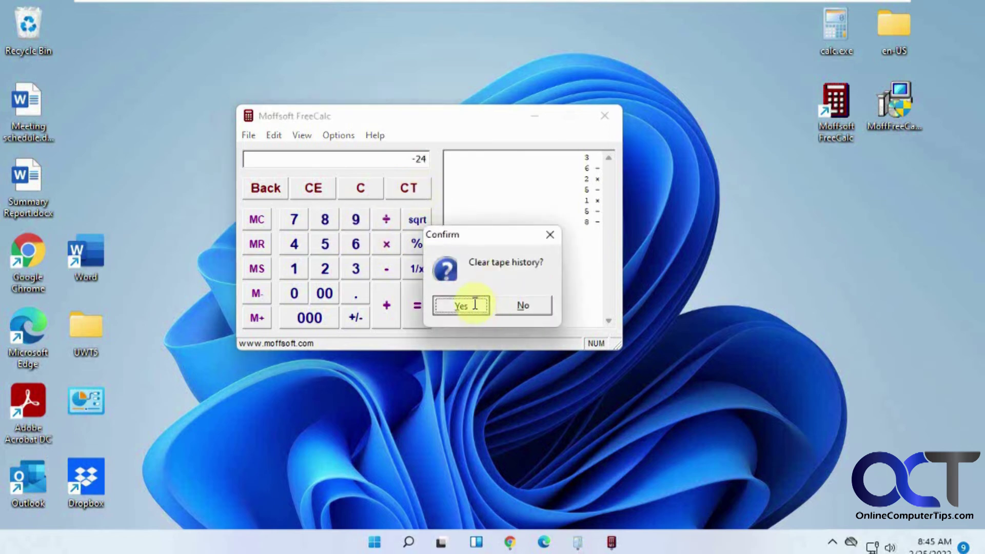
{"action": "left_click", "coordinate": [356, 244]}
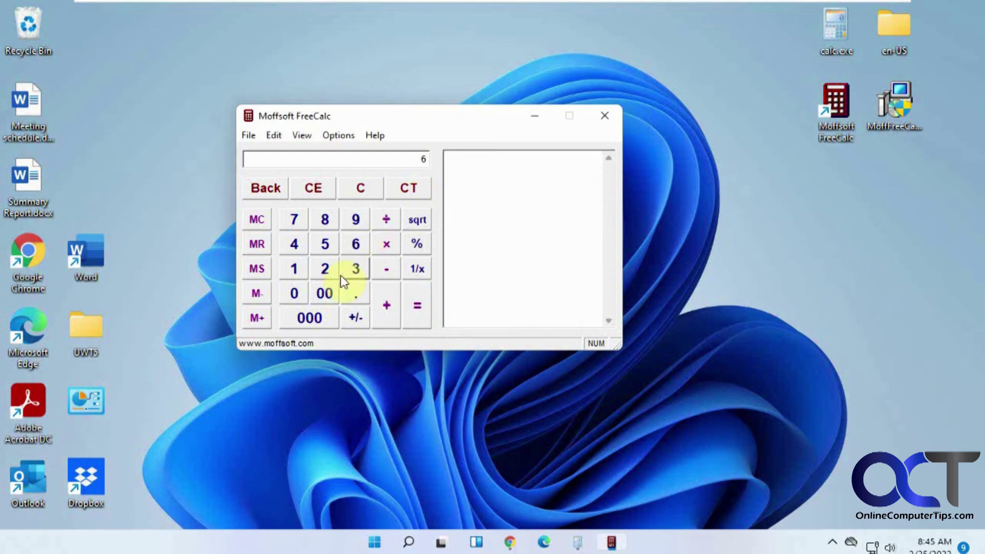
{"action": "left_click", "coordinate": [312, 319]}
{"action": "left_click", "coordinate": [385, 247]}
{"action": "left_click", "coordinate": [408, 186]}
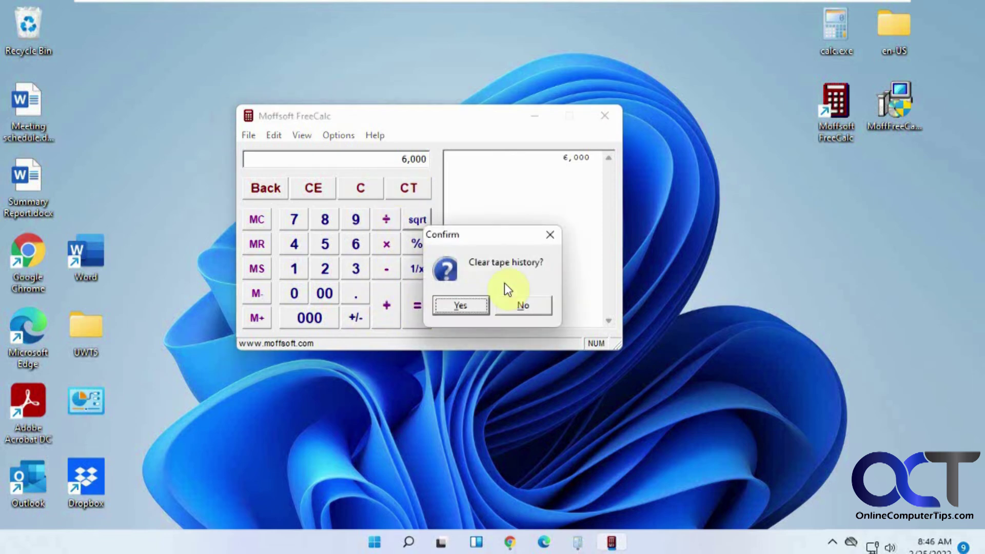
{"action": "left_click", "coordinate": [464, 305]}
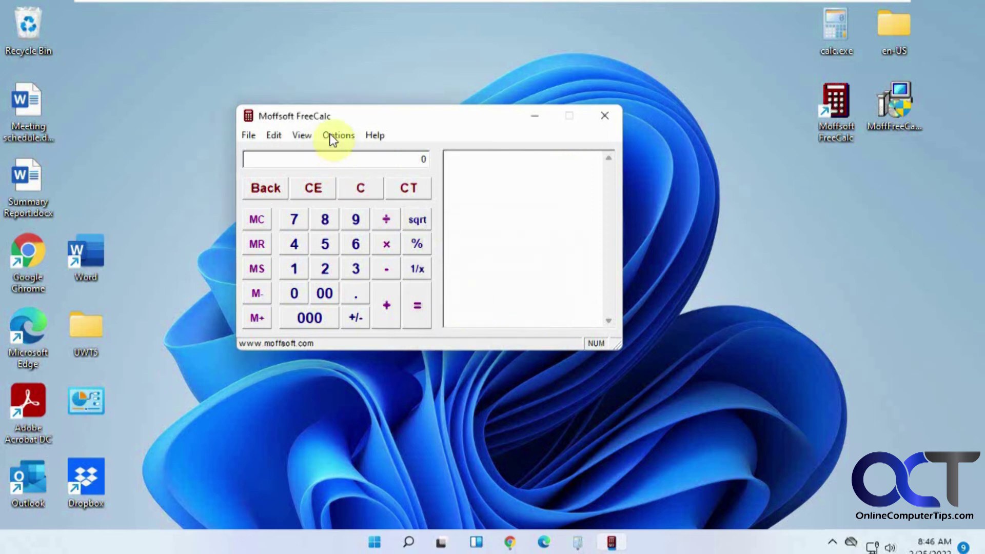
{"action": "left_click", "coordinate": [302, 135]}
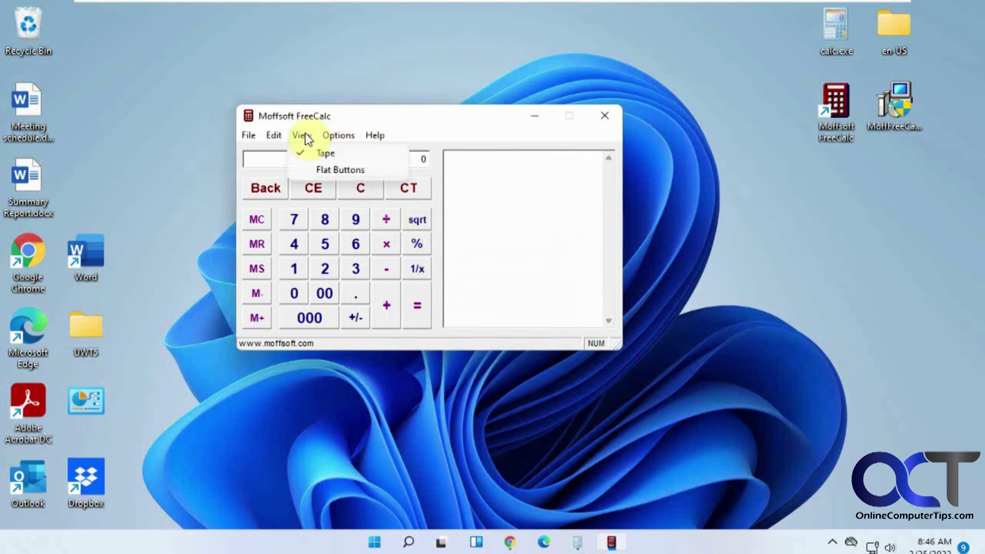
{"action": "left_click", "coordinate": [336, 135]}
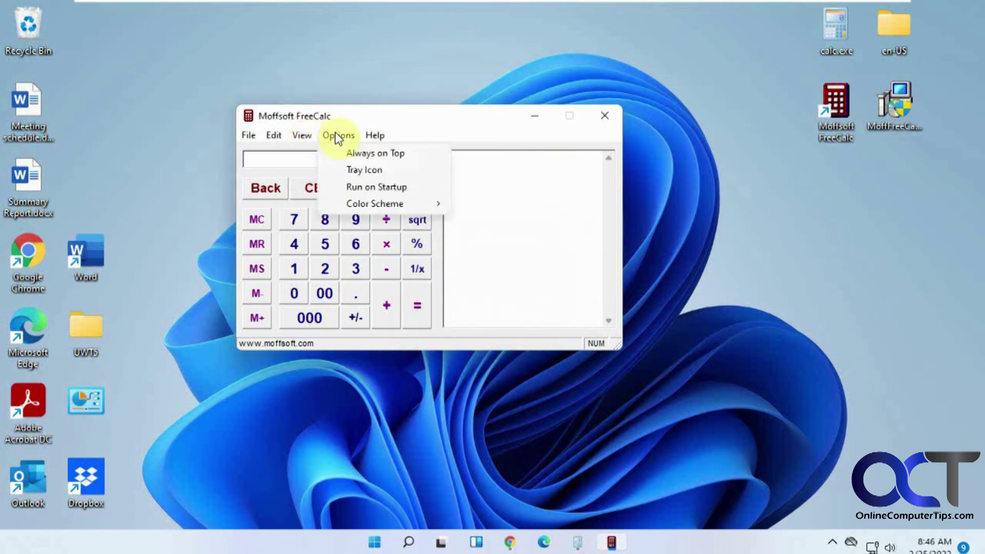
{"action": "left_click", "coordinate": [359, 170]}
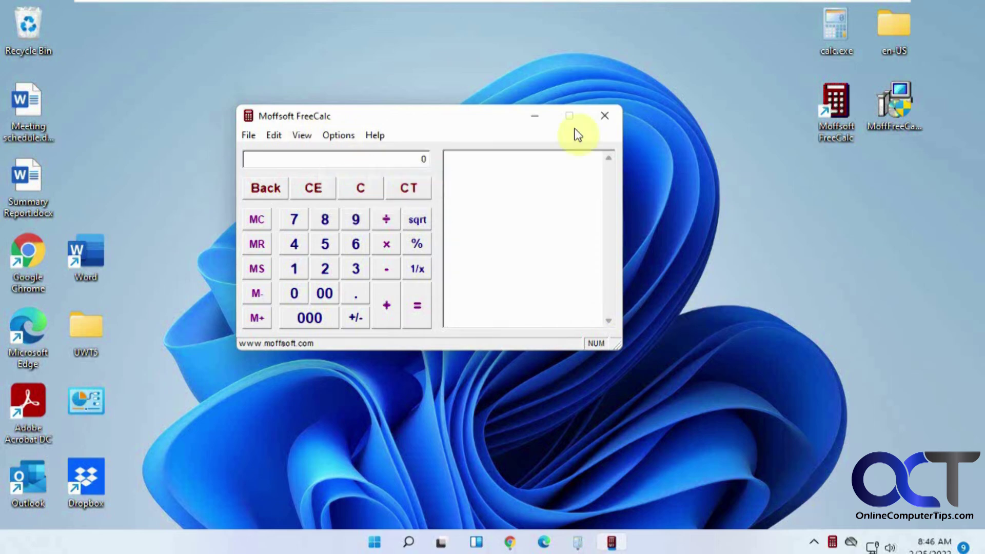
{"action": "left_click", "coordinate": [602, 117]}
{"action": "left_click", "coordinate": [834, 545]}
{"action": "left_click", "coordinate": [346, 136]}
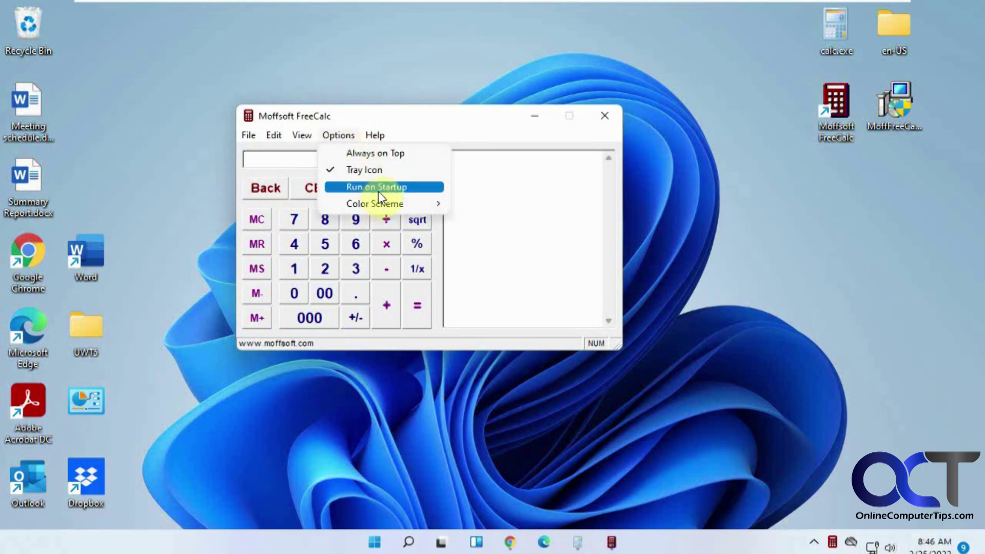
{"action": "left_click", "coordinate": [373, 172]}
{"action": "left_click", "coordinate": [275, 135]}
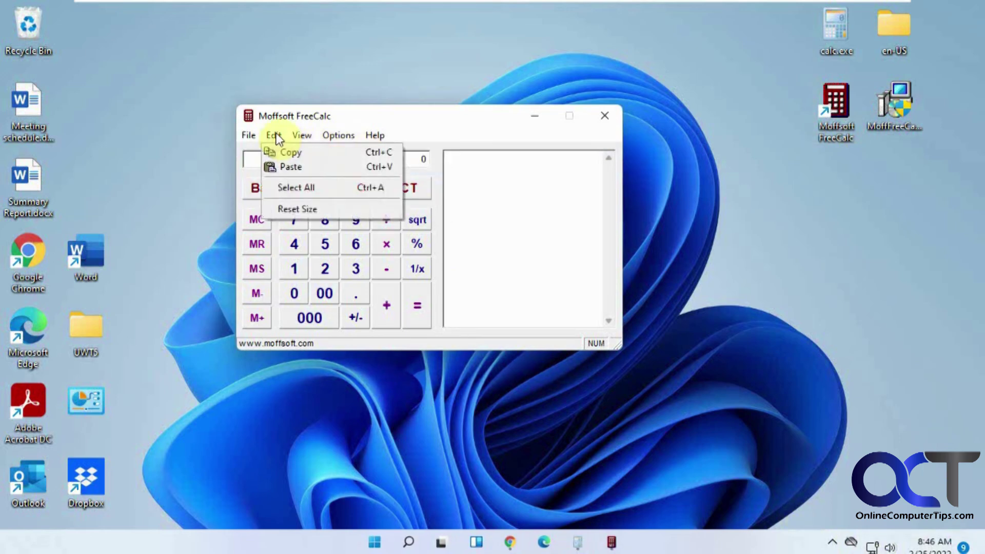
{"action": "mouse_move", "coordinate": [254, 135]}
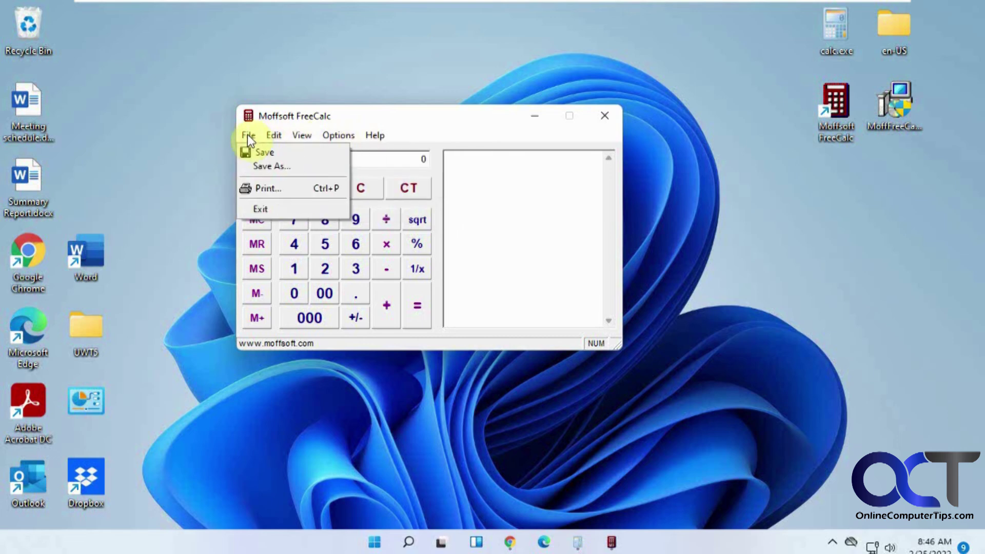
{"action": "mouse_move", "coordinate": [364, 134]}
{"action": "left_click", "coordinate": [417, 124]}
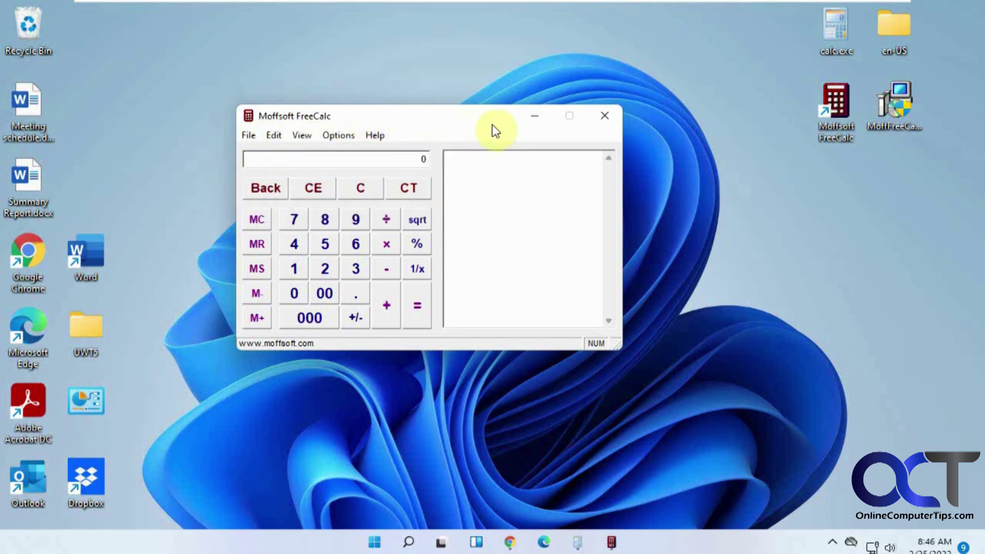